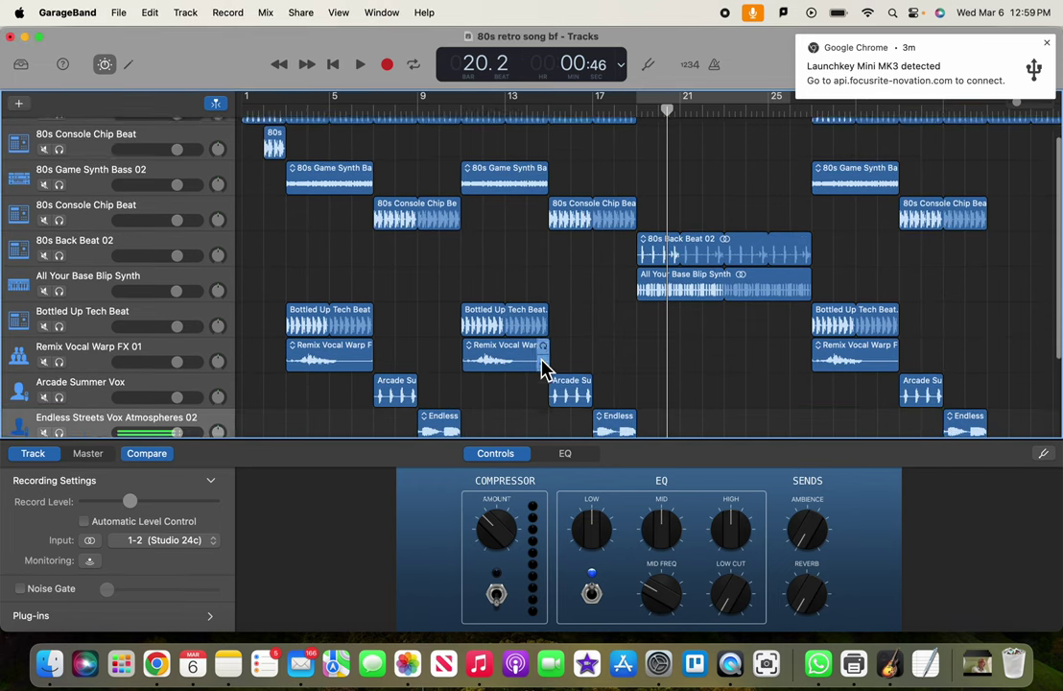
Scroll the track list down to bring the last track, Inked Arpeggio, into view
scroll(541, 368, "down", 4)
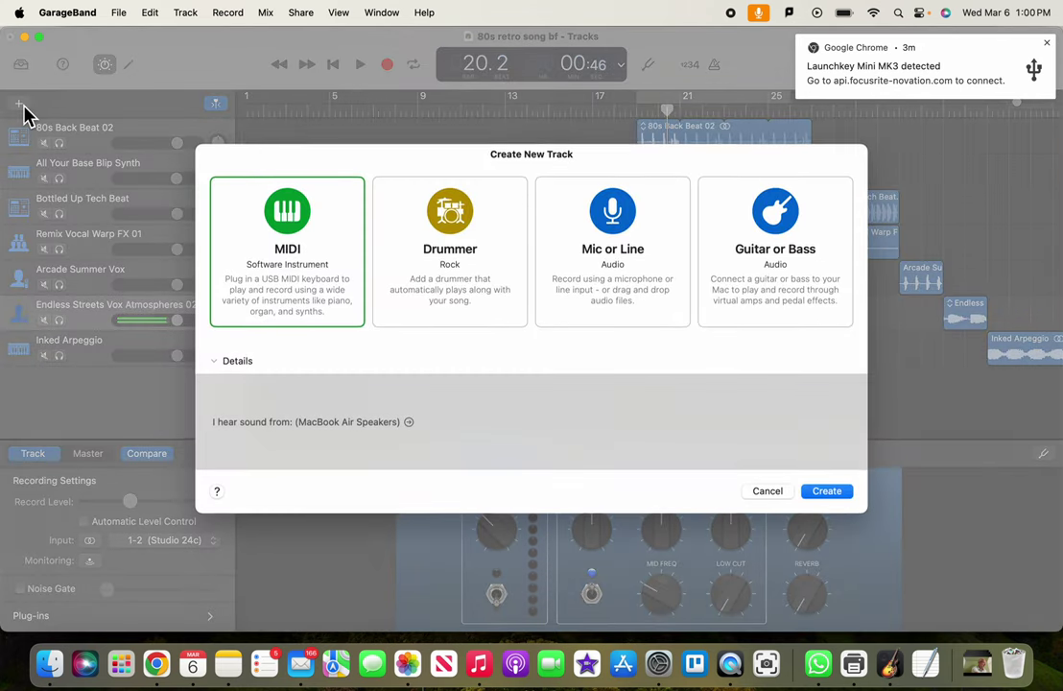
Create a MIDI software-instrument track, which appears as Classic Electric Piano above Inked Arpeggio
left_click(20, 104)
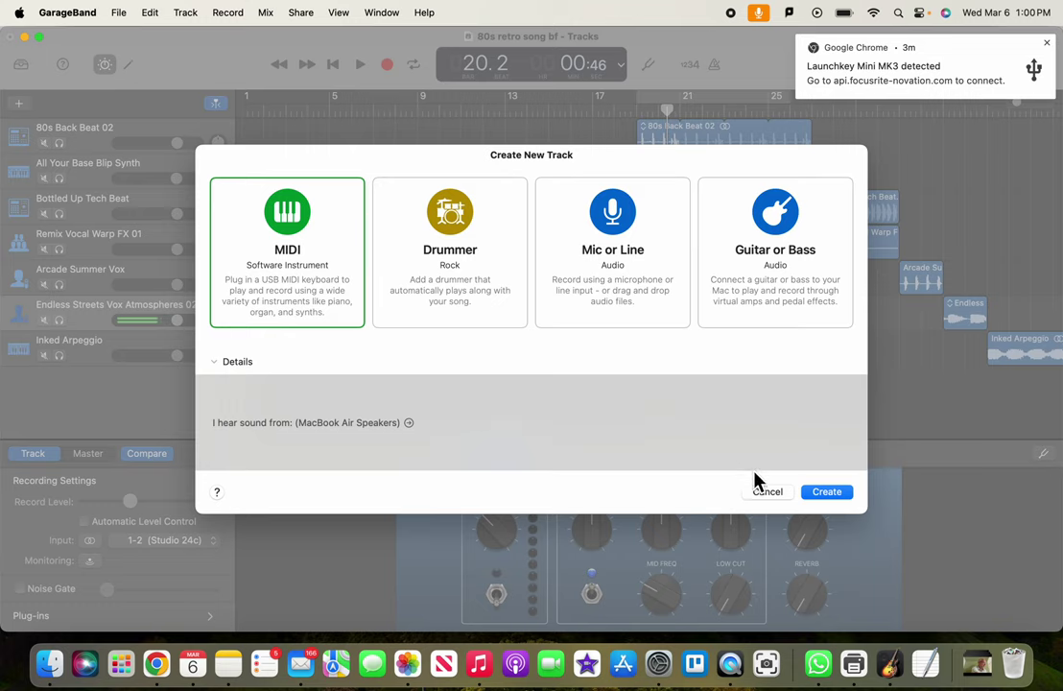
left_click(827, 493)
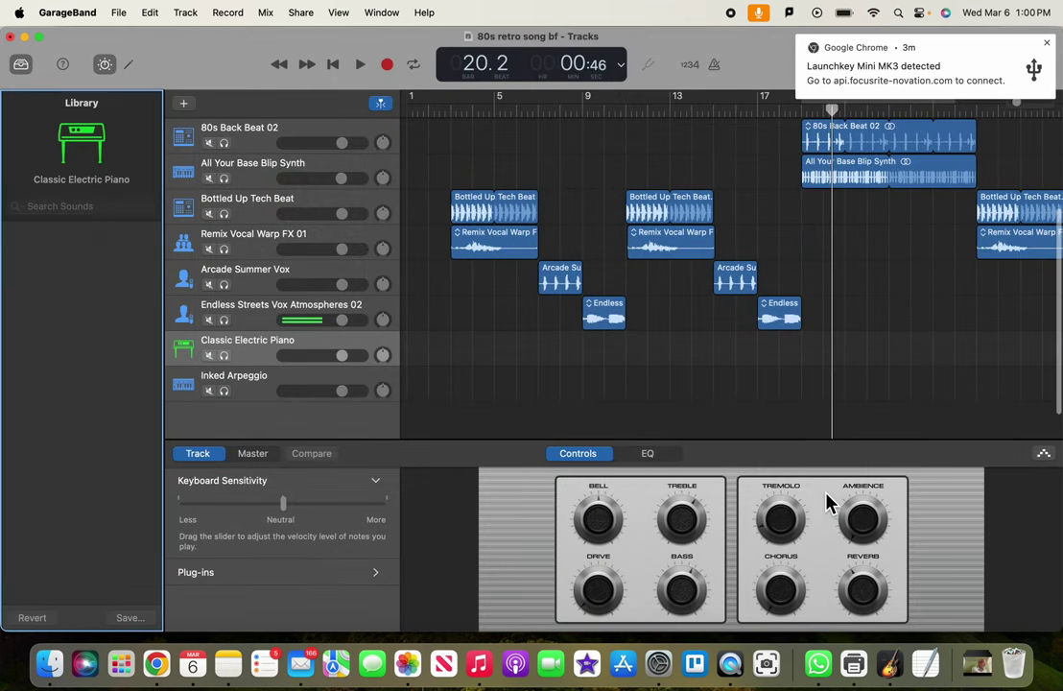
Drag Classic Electric Piano below Inked Arpeggio and solo it
left_click(257, 356)
mouse_move(255, 356)
left_mouse_down()
mouse_move(256, 406)
mouse_move(256, 396)
left_mouse_up()
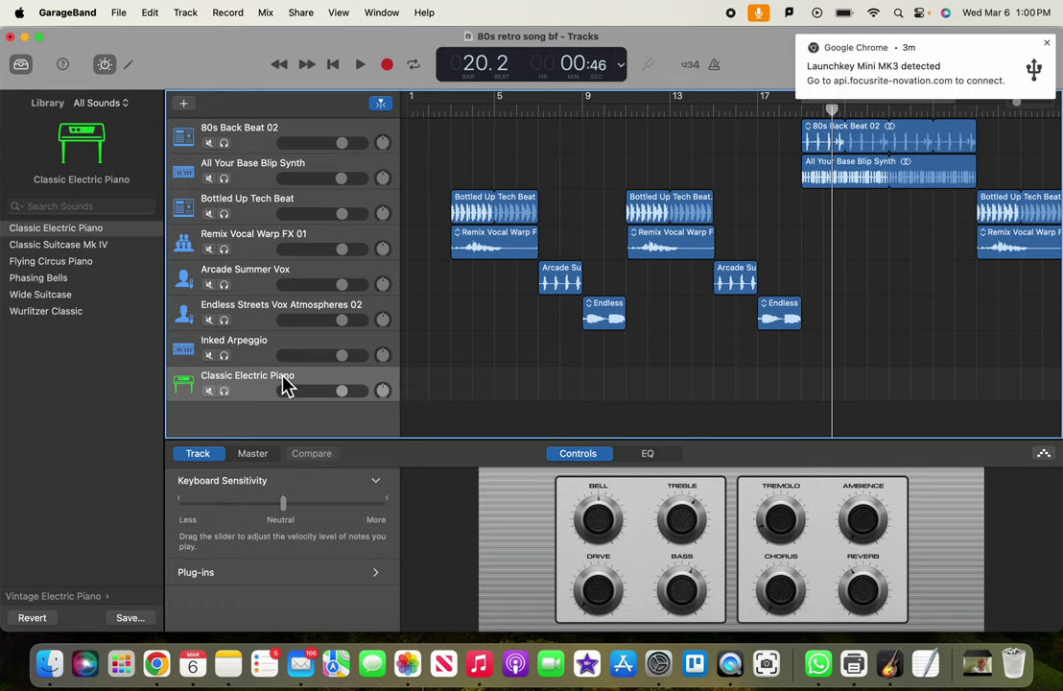
left_click(224, 391)
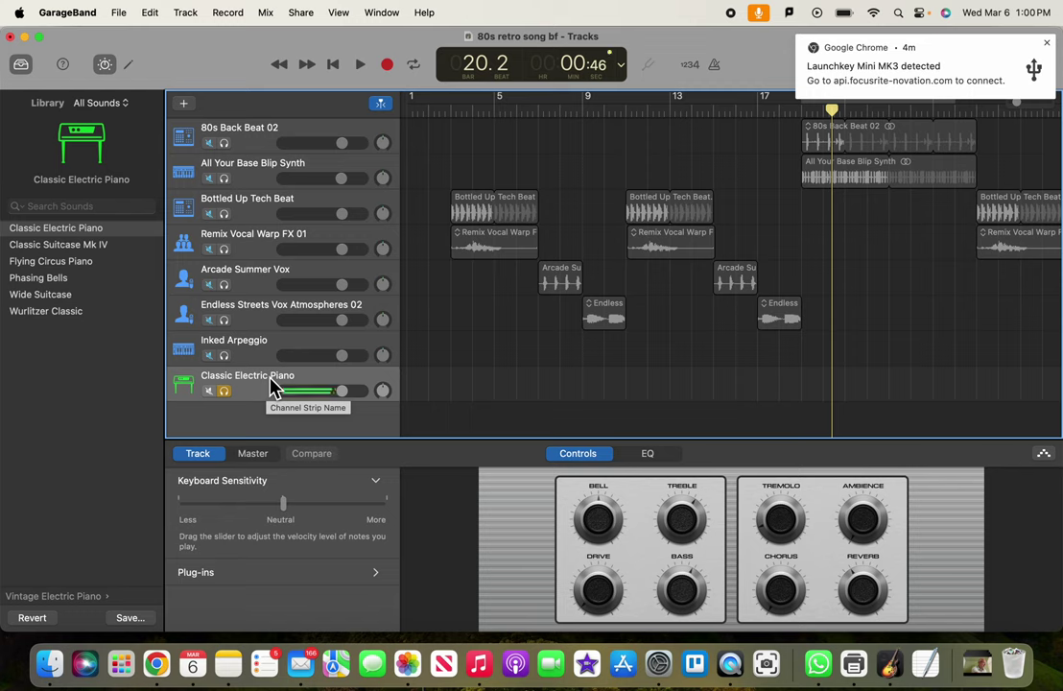
Raise playback volume, switch on count-in and metronome, and return the playhead to bar 1
key("XF86AudioRaiseVolume")
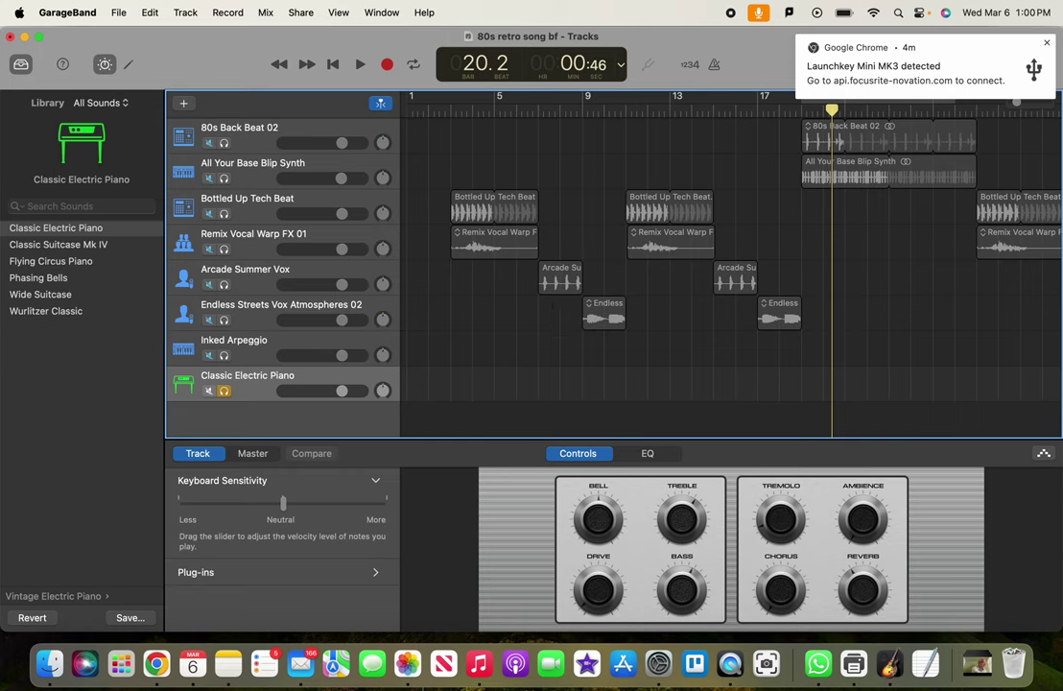
left_click(695, 69)
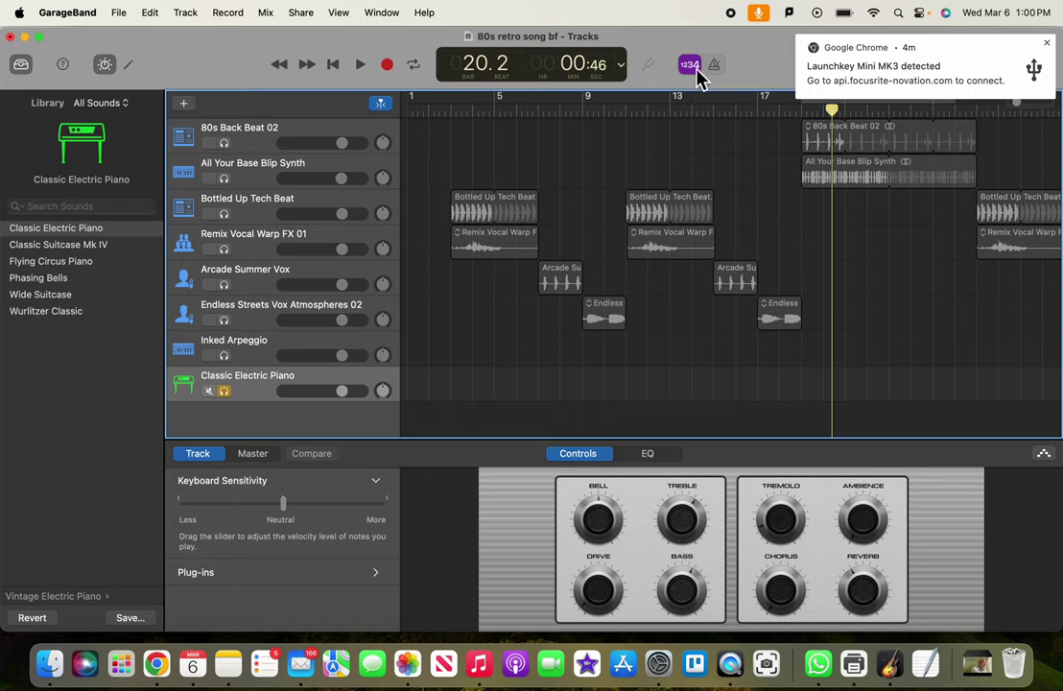
left_click(715, 69)
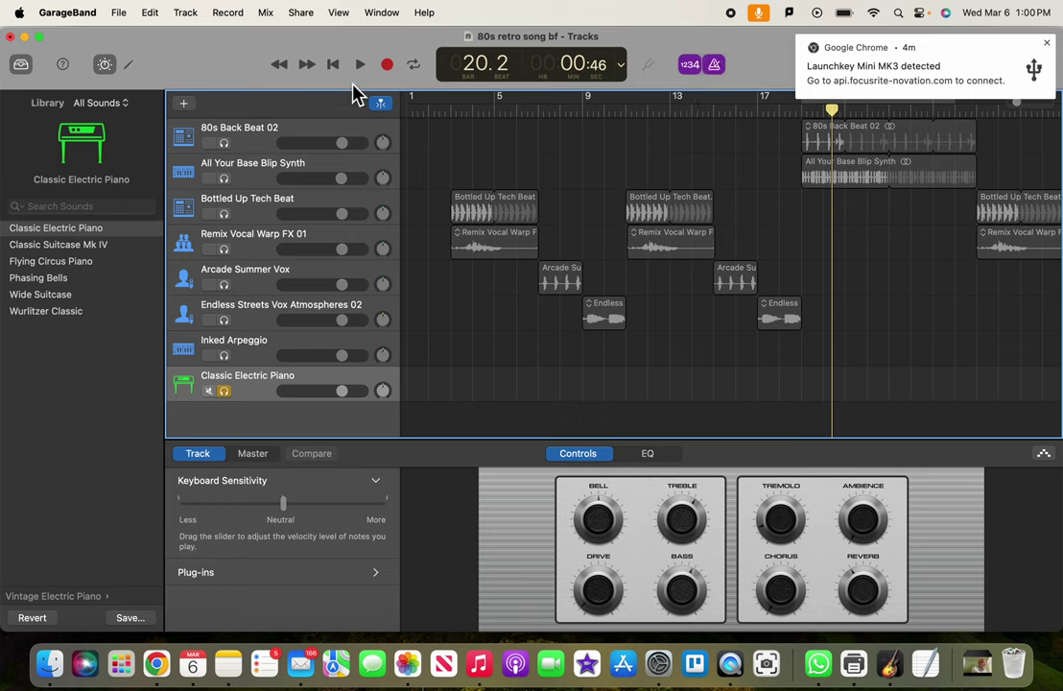
left_click(334, 67)
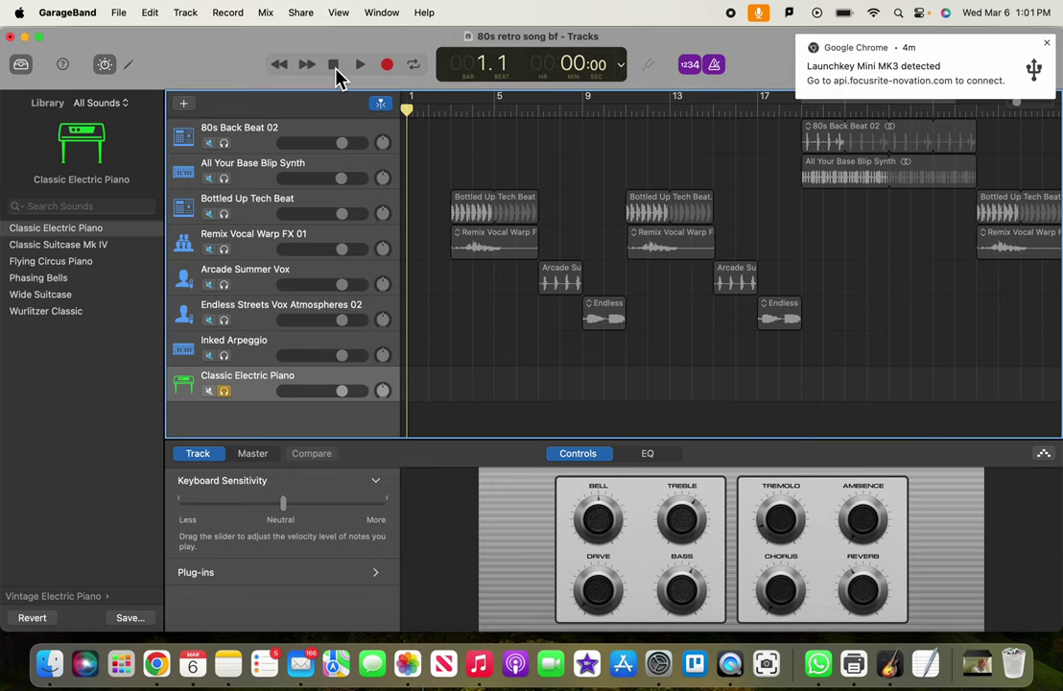
Record two takes of chords from bar 1, leaving a piano region spanning roughly bars 1–5
left_click(387, 65)
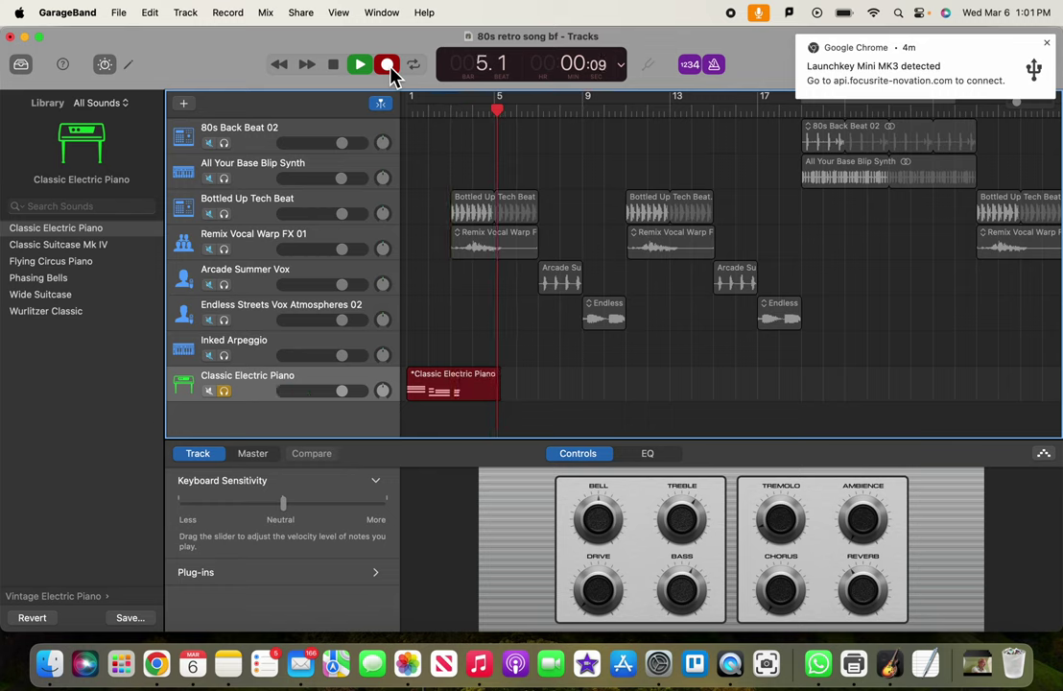
left_click(388, 67)
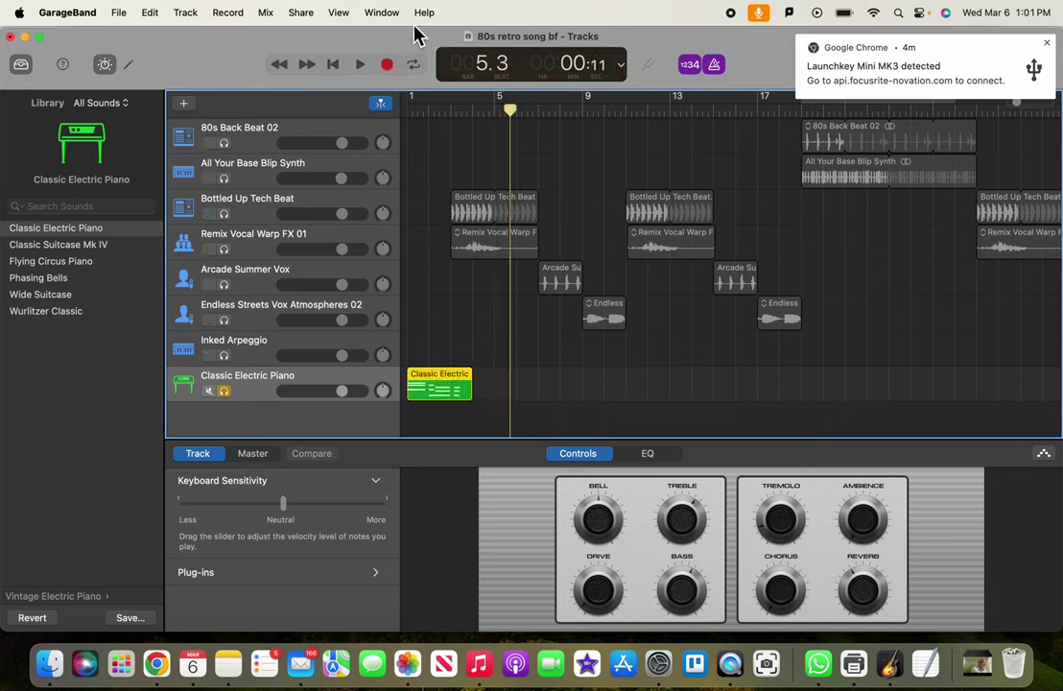
left_click(340, 65)
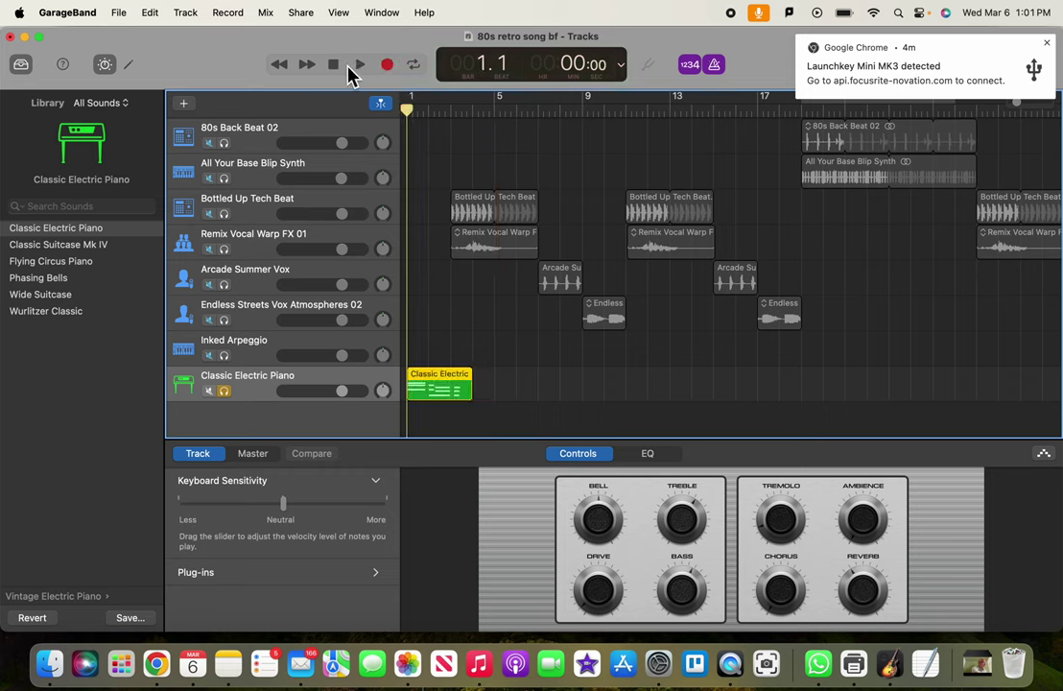
left_click(387, 65)
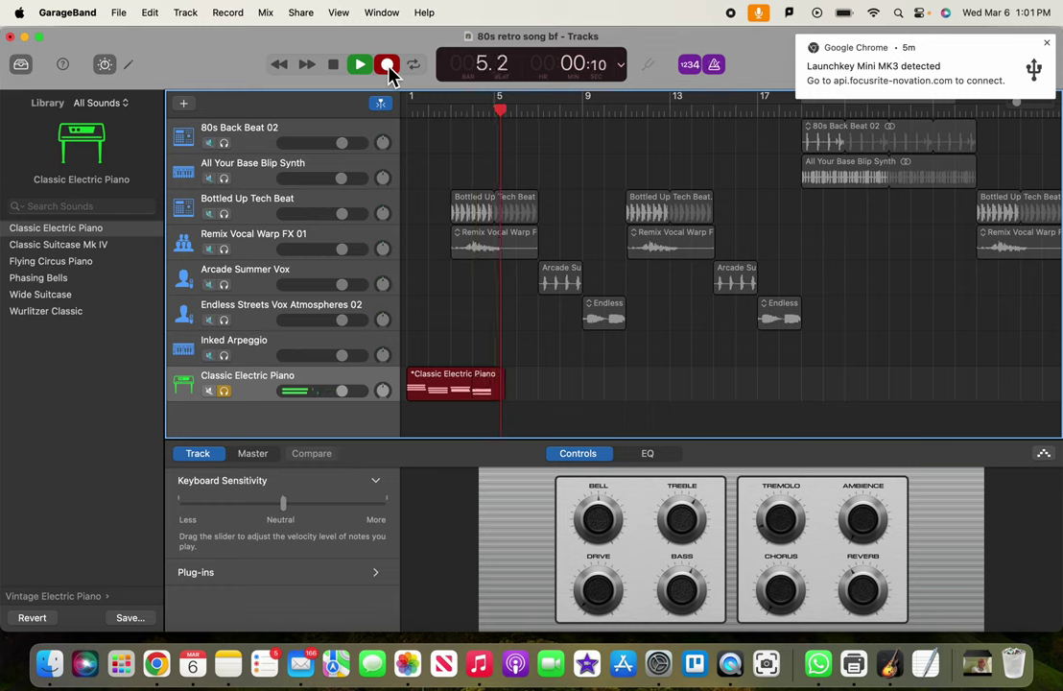
left_click(389, 67)
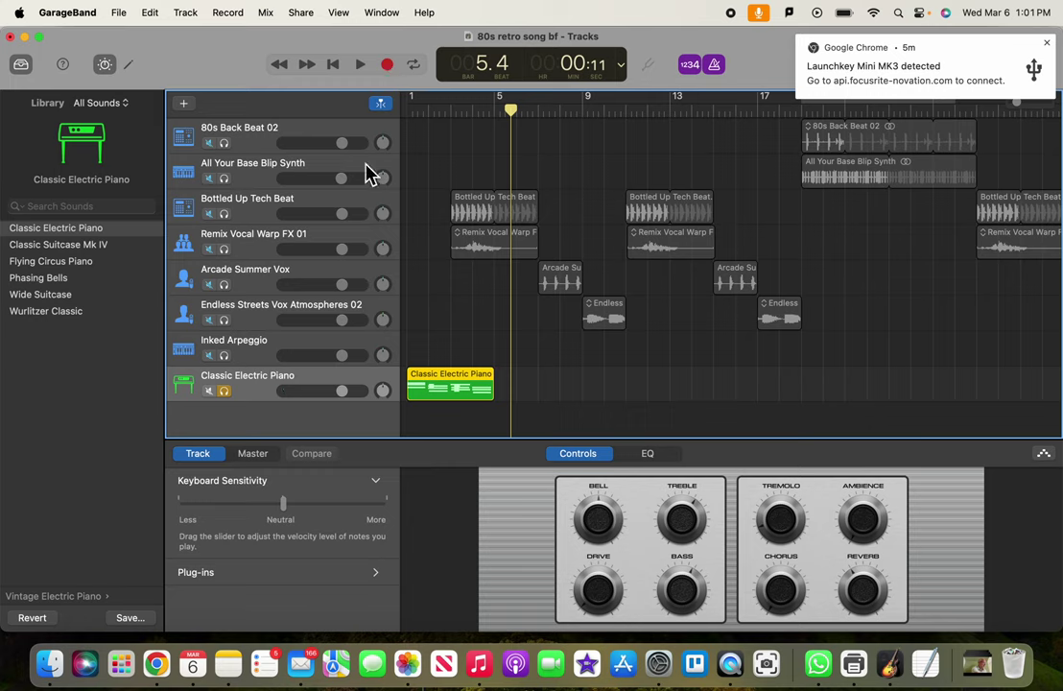
Open the piano region in the Piano Roll and check the velocities of short notes near bars 1 and 3
double_click(441, 383)
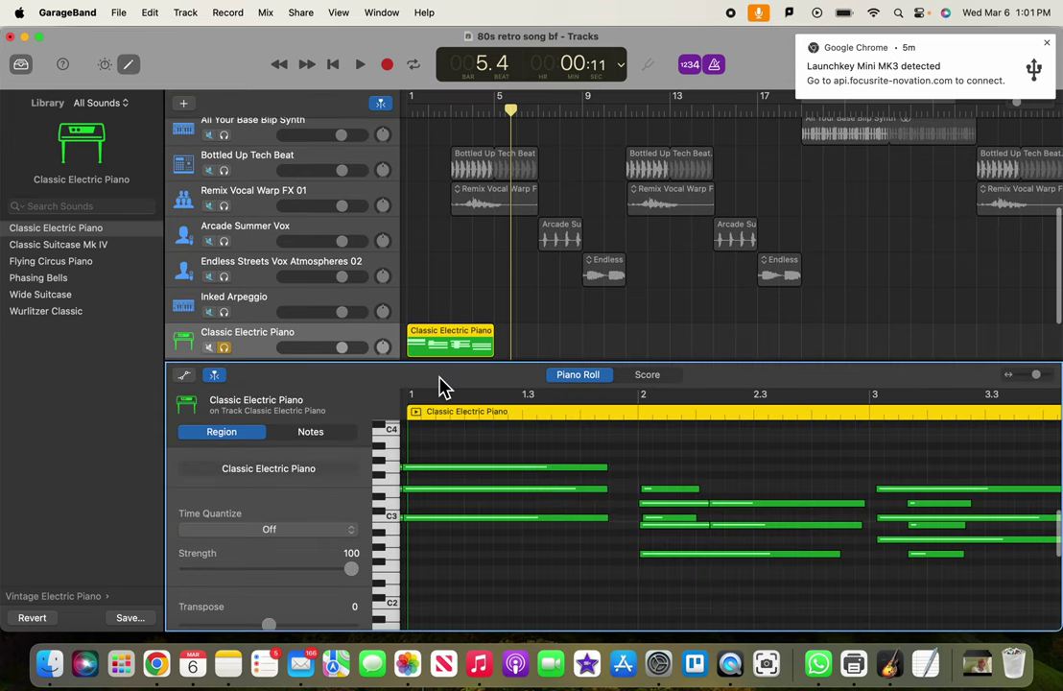
left_click(671, 491)
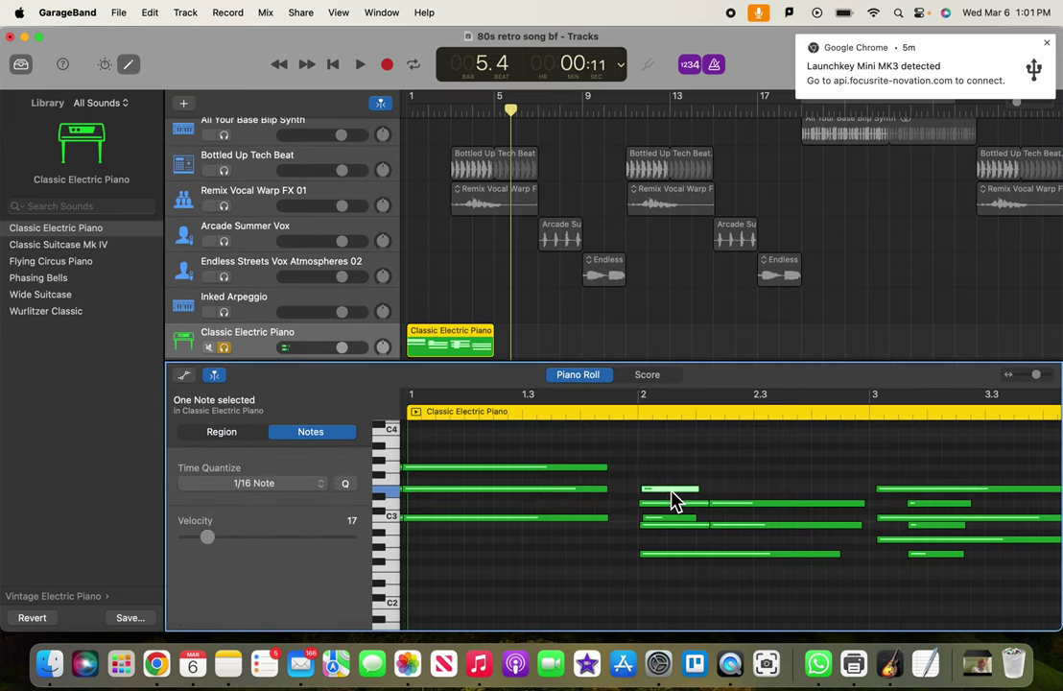
left_click(672, 520)
left_click(954, 504)
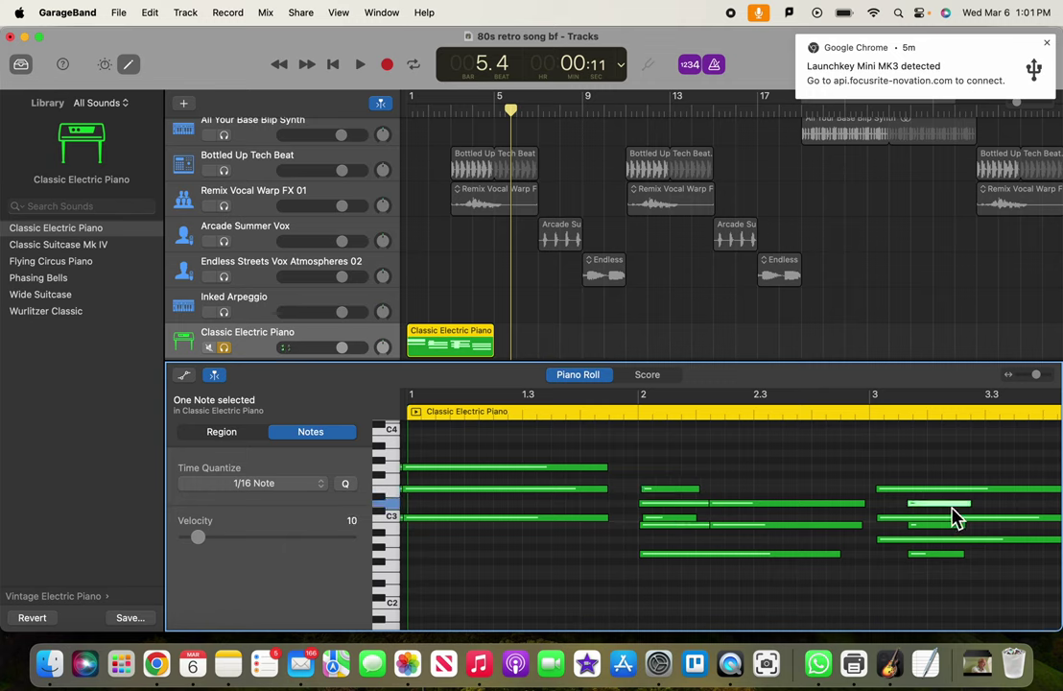
left_click(945, 526)
left_click(940, 561)
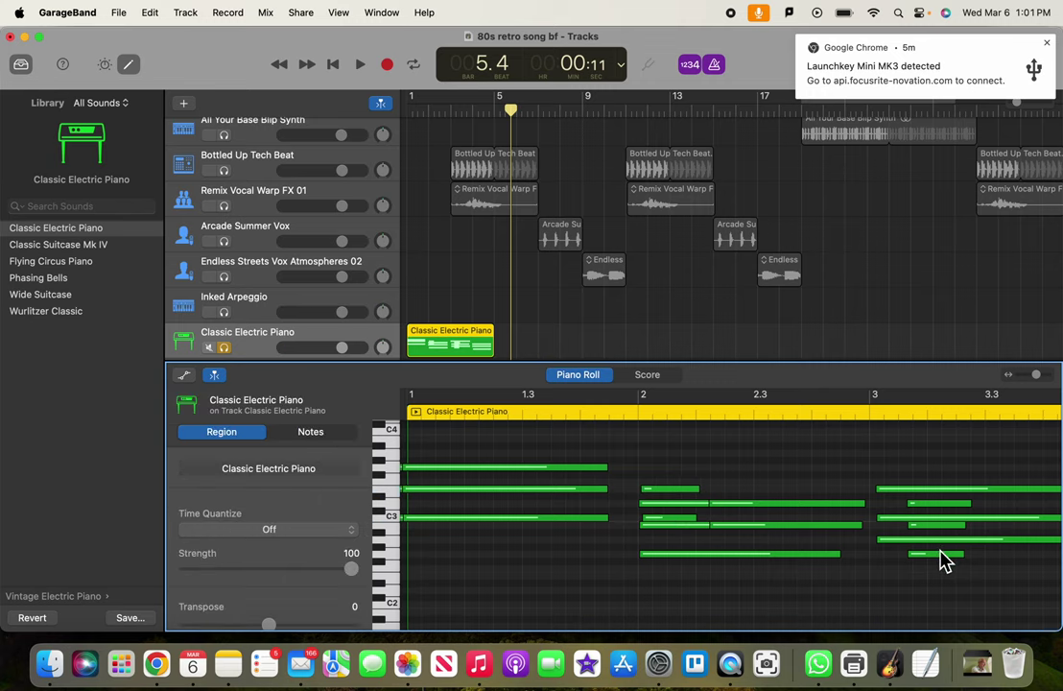
left_click(943, 556)
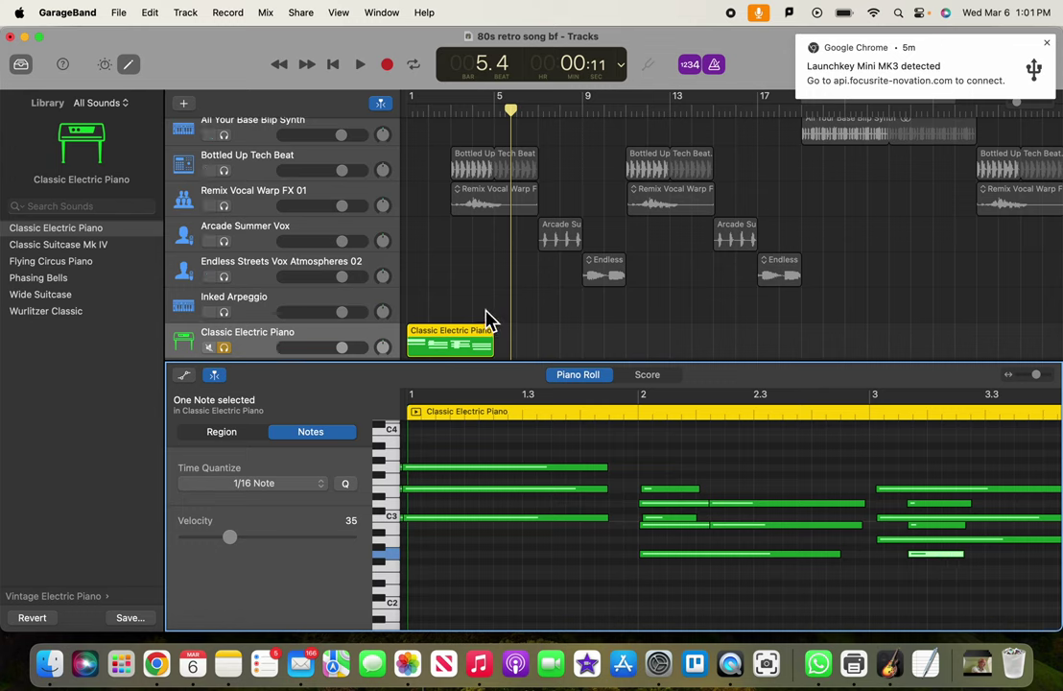
left_click(543, 339)
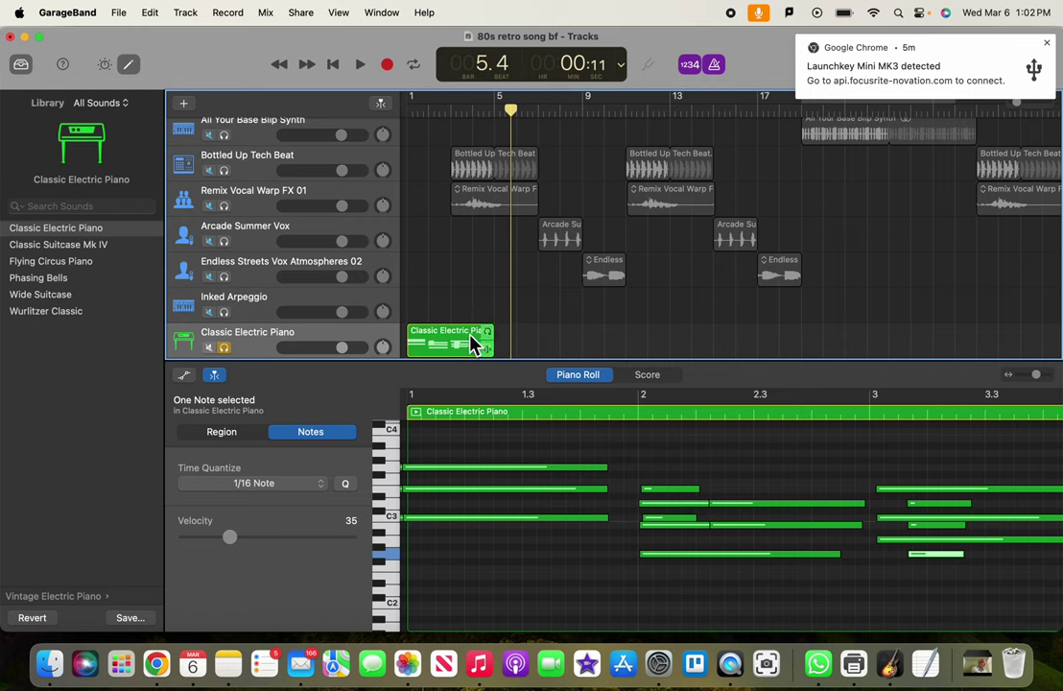
Delete the recorded piano region, undoing an accidental deletion of the whole track
key("super+BackSpace")
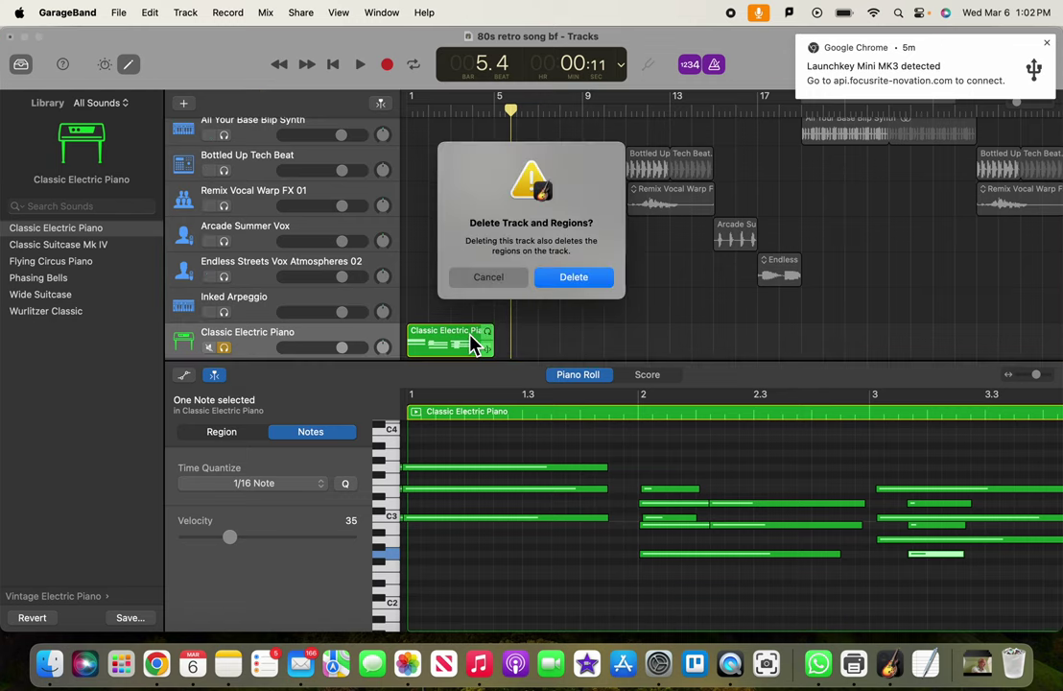
left_click(569, 278)
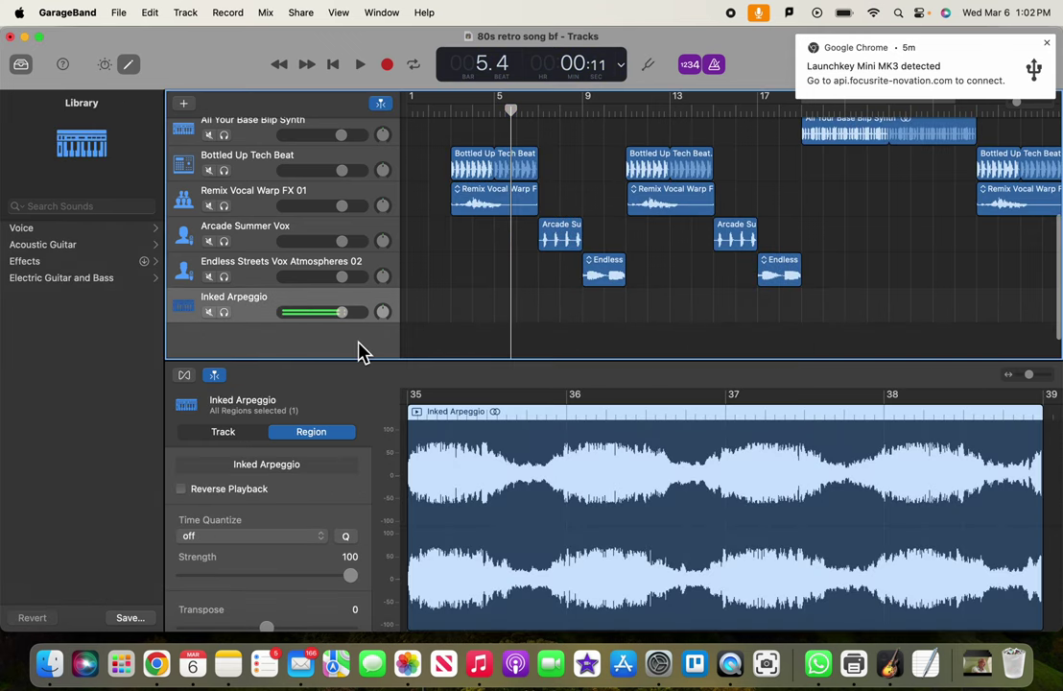
key("super+z")
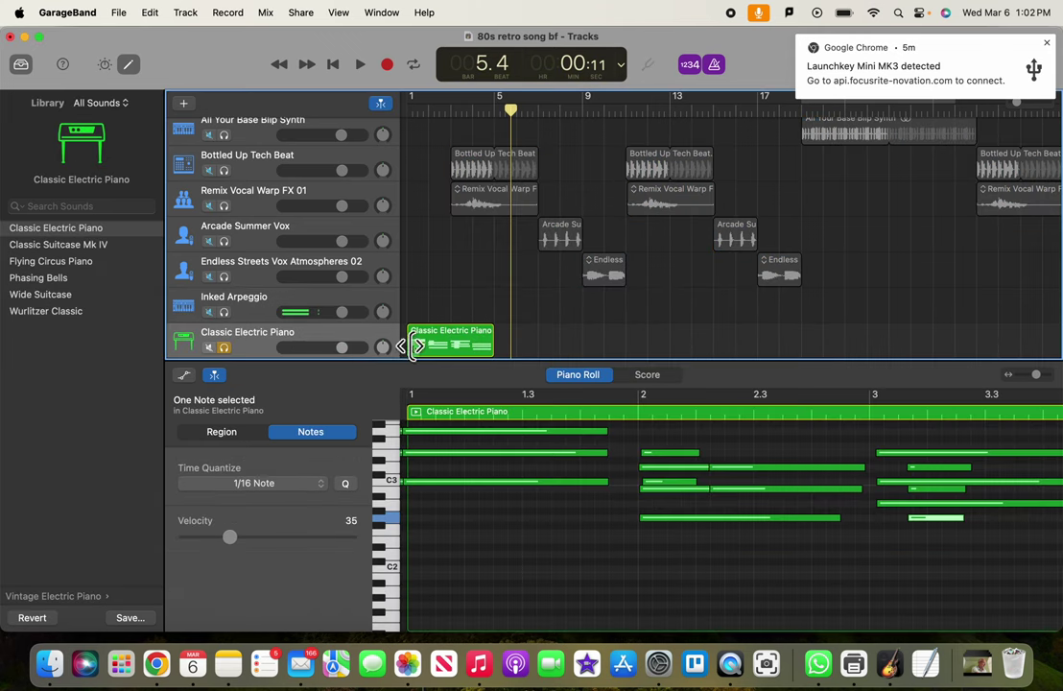
left_click(485, 345)
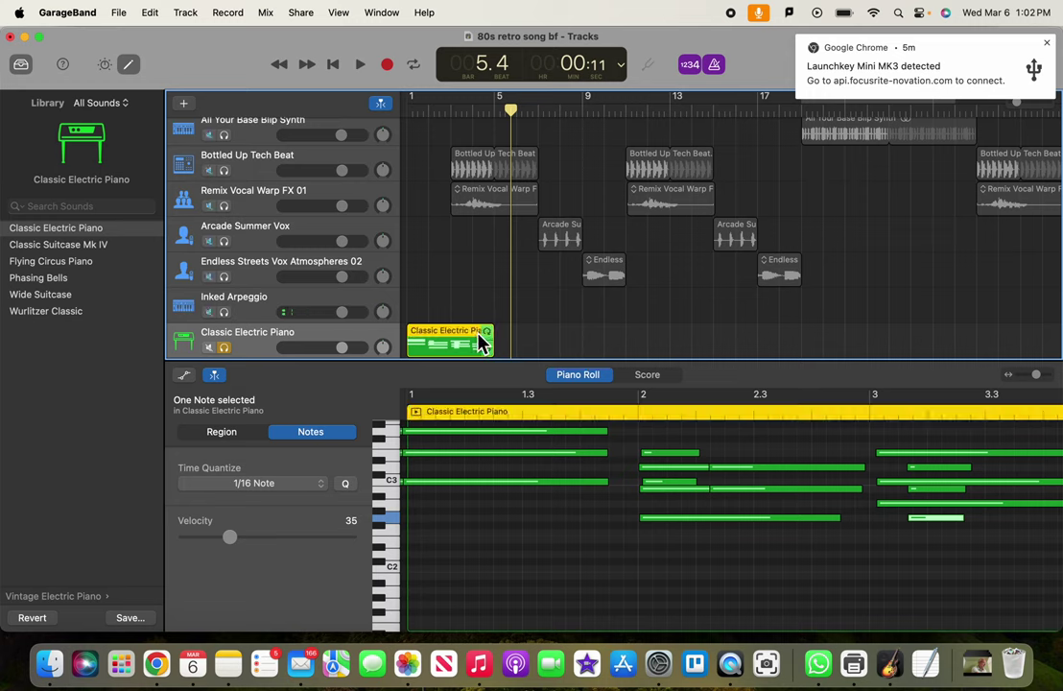
key("Delete")
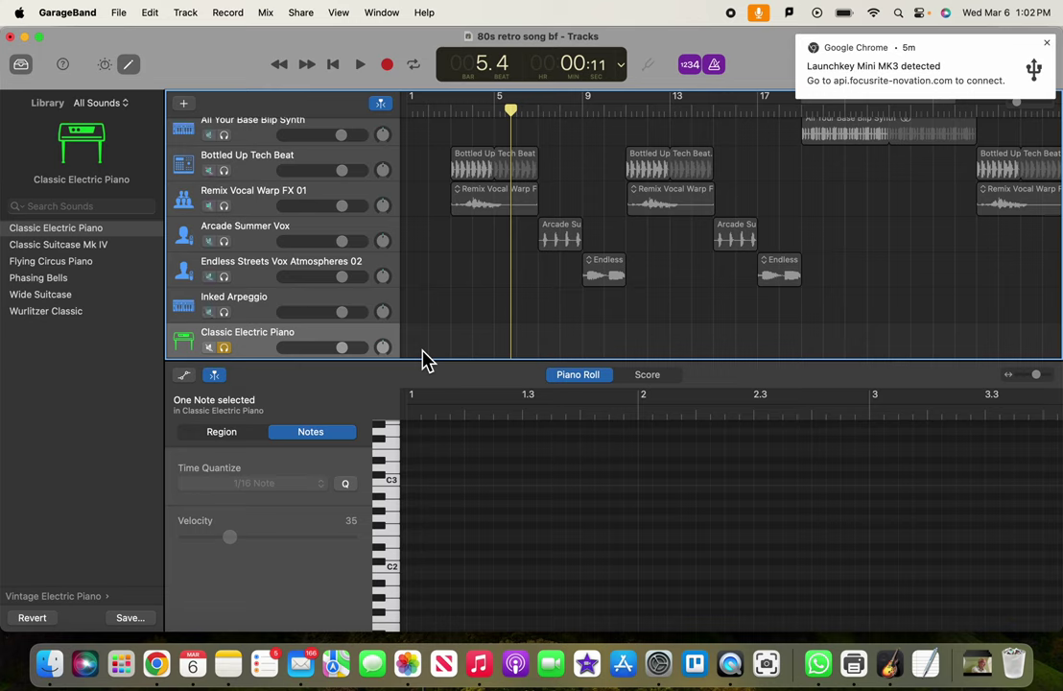
Record a new take from bar 1, capturing one held three-note chord
left_click(333, 65)
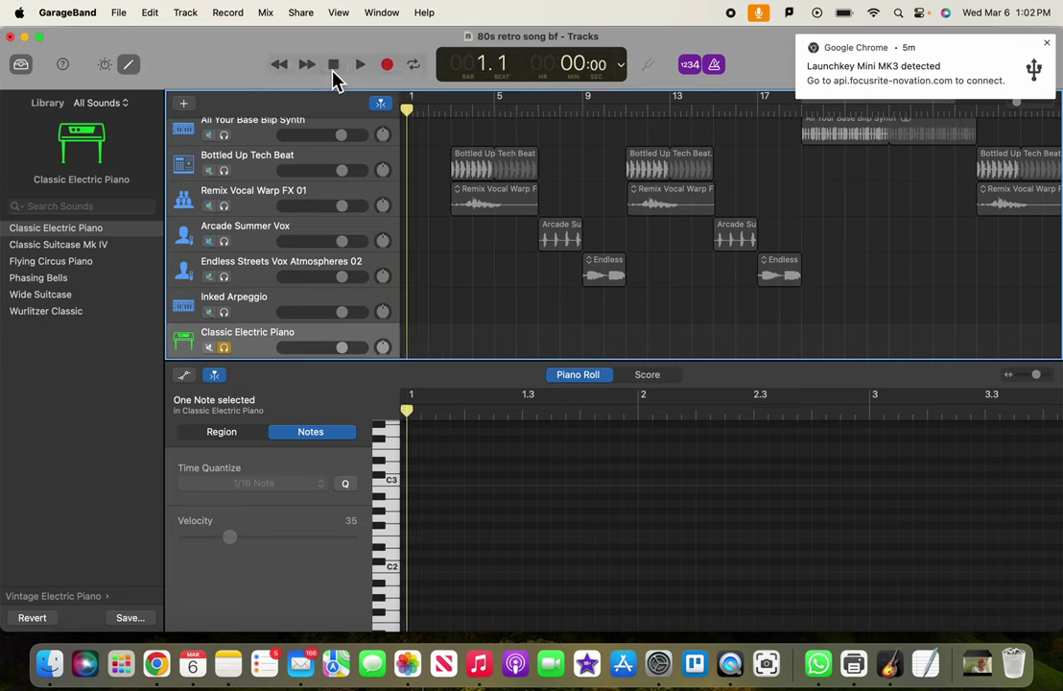
left_click(389, 66)
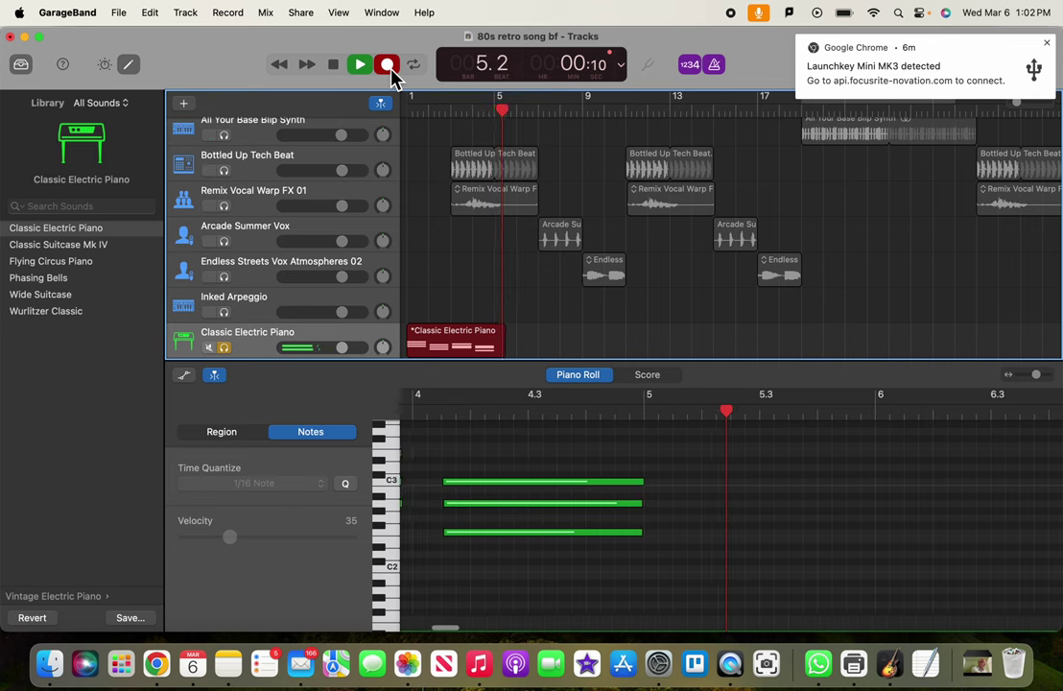
key("space")
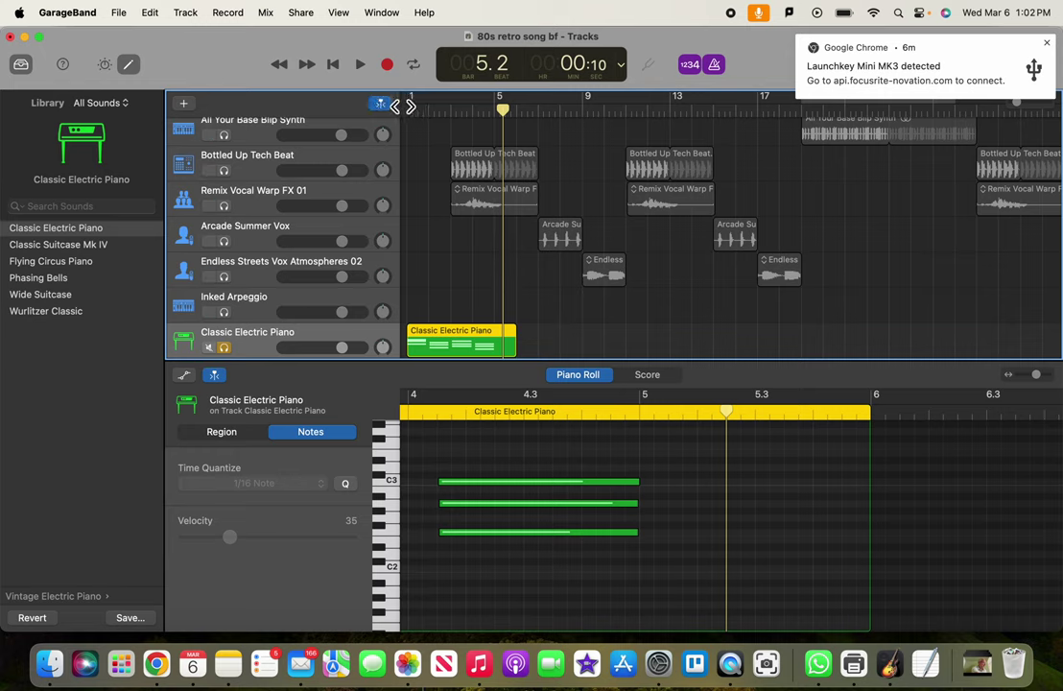
left_click(338, 65)
left_click(358, 66)
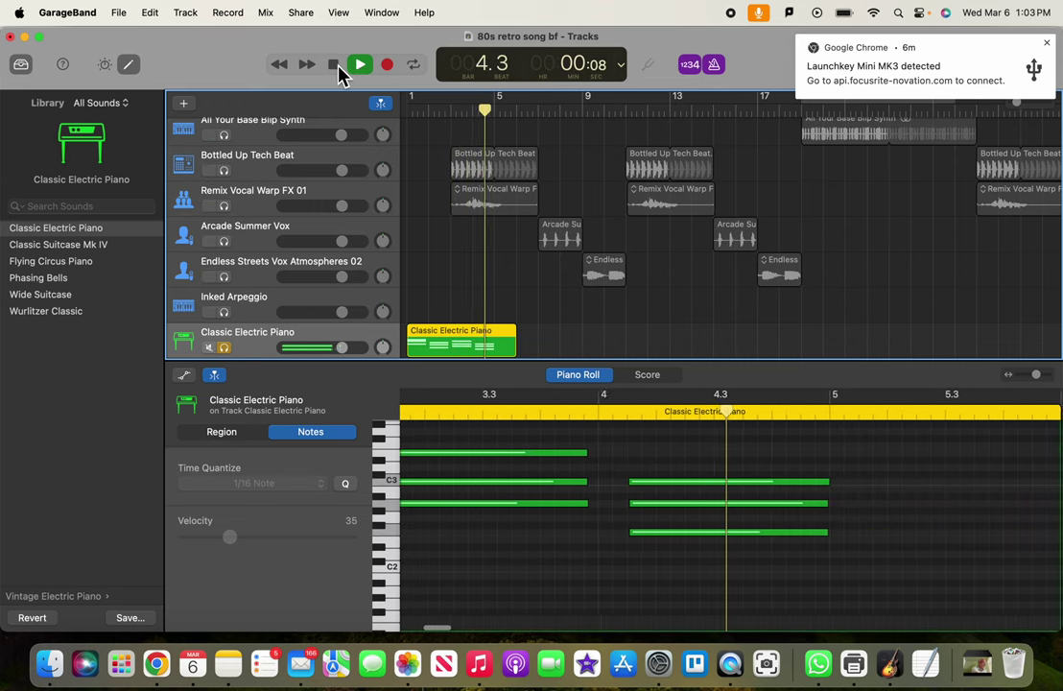
left_click(335, 65)
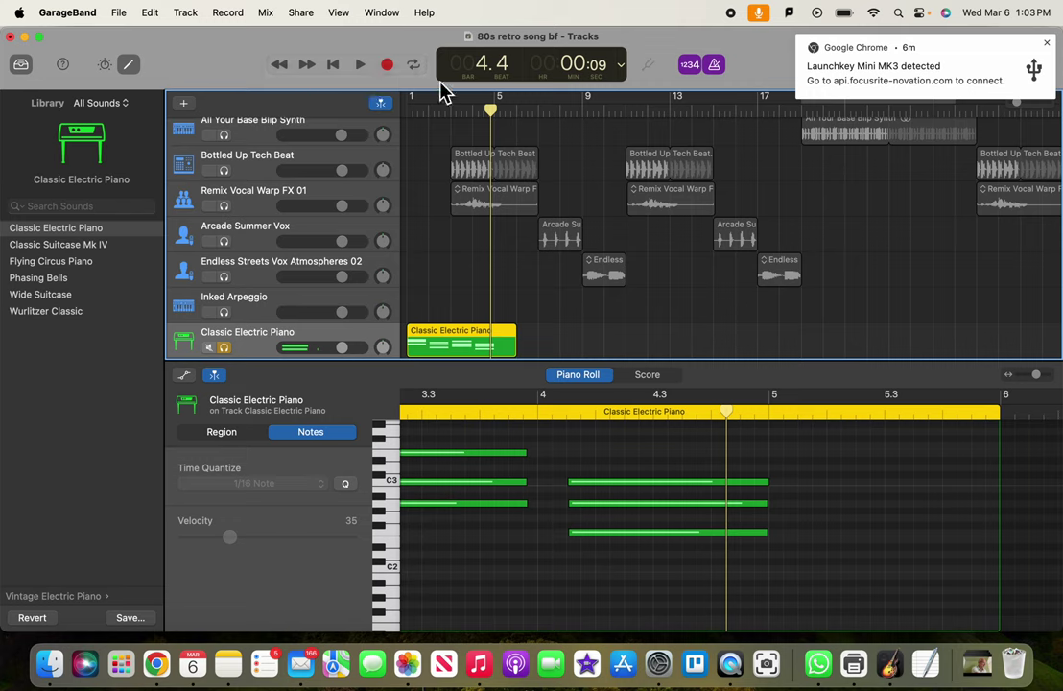